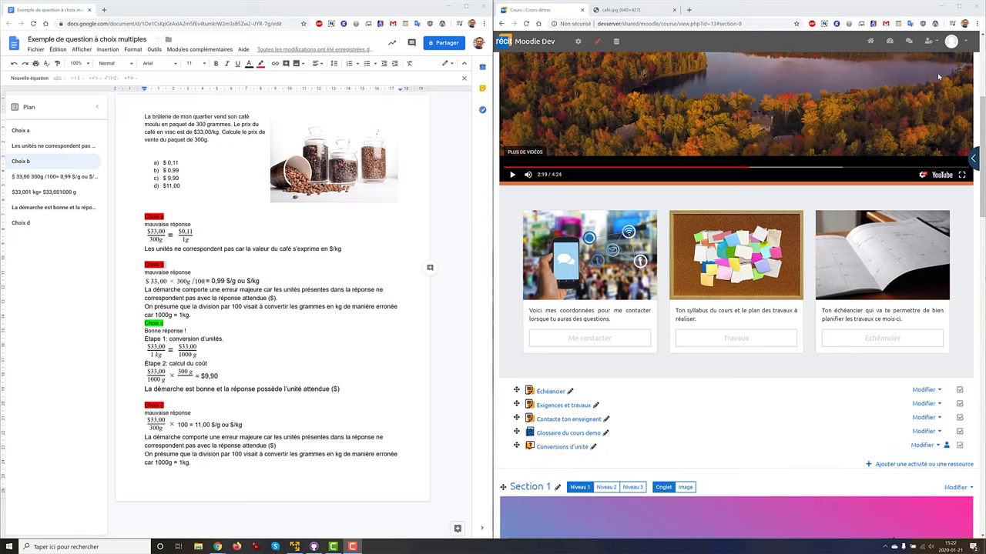
- Maximize the course's browser window and open the settings form of the "Conversions d'unité" quiz
click(959, 8)
click(959, 8)
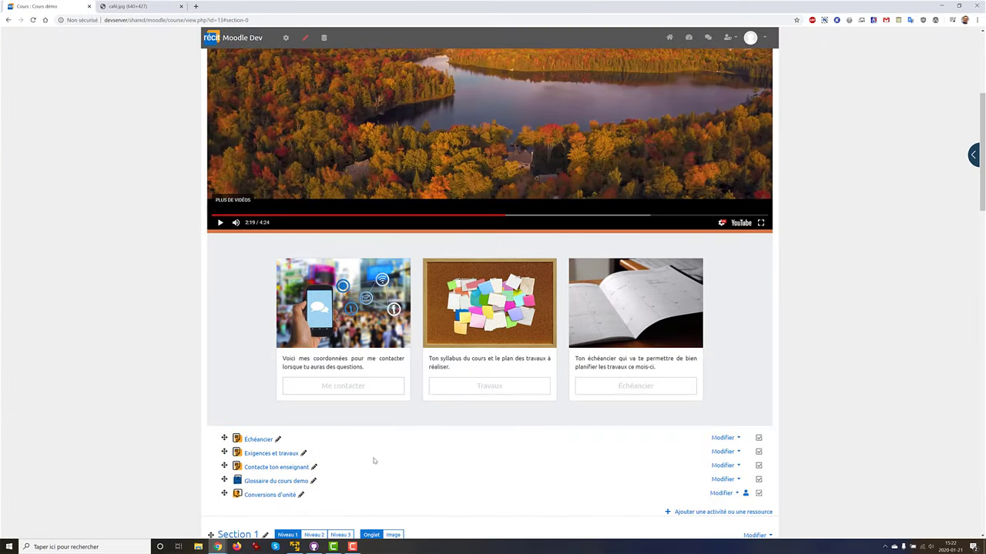
click(249, 498)
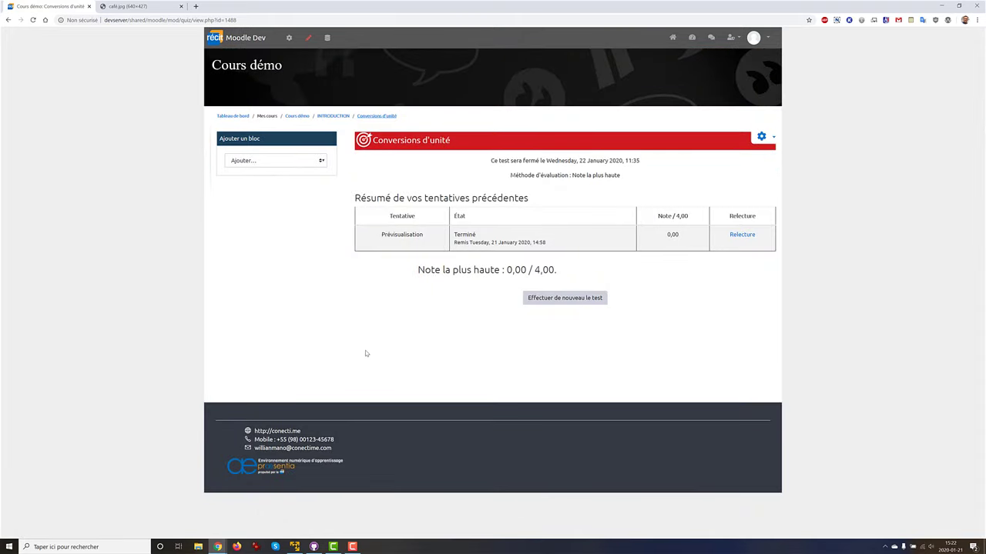
click(770, 138)
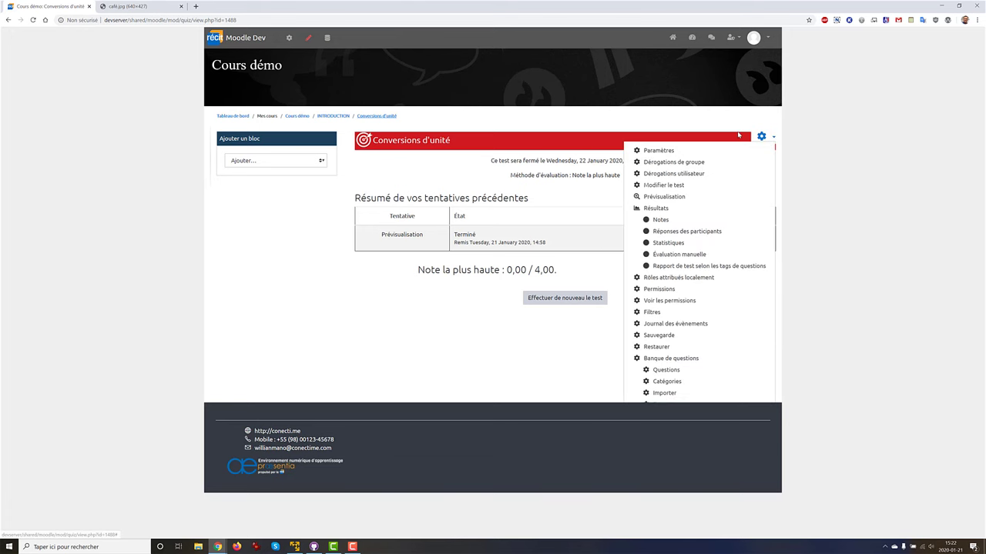
click(649, 151)
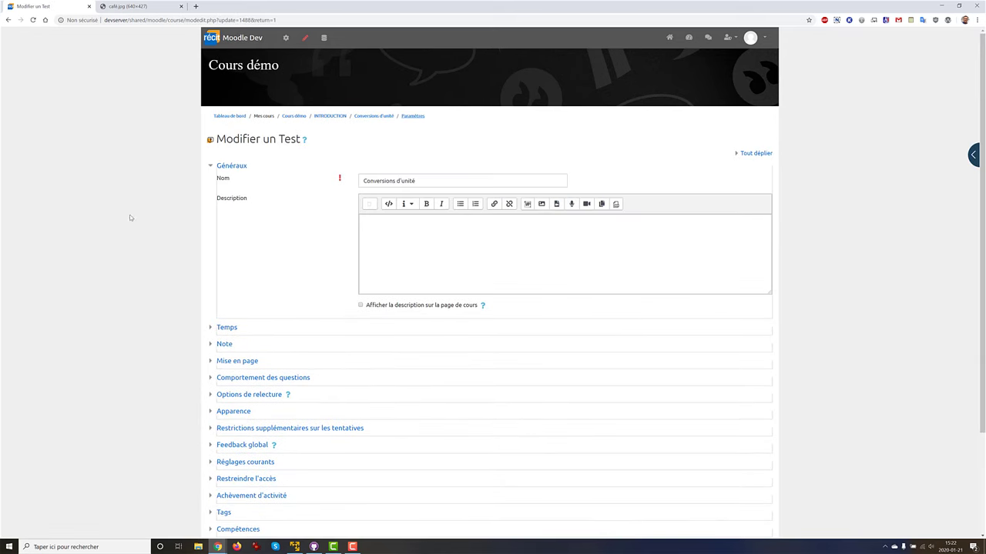
- Expand the Temps section and review the quiz's opening, closing and time-limit settings
scroll(277, 211, down, 2)
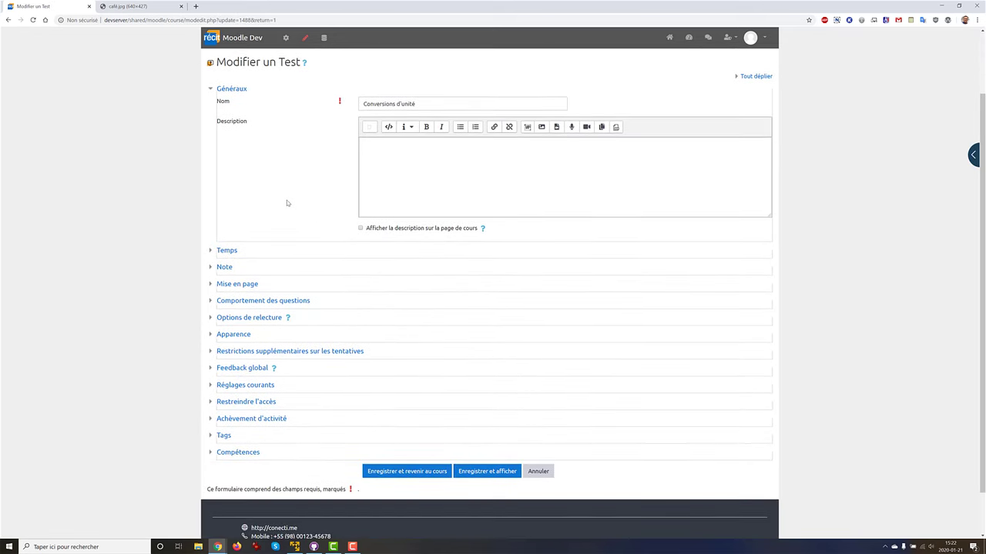
click(211, 253)
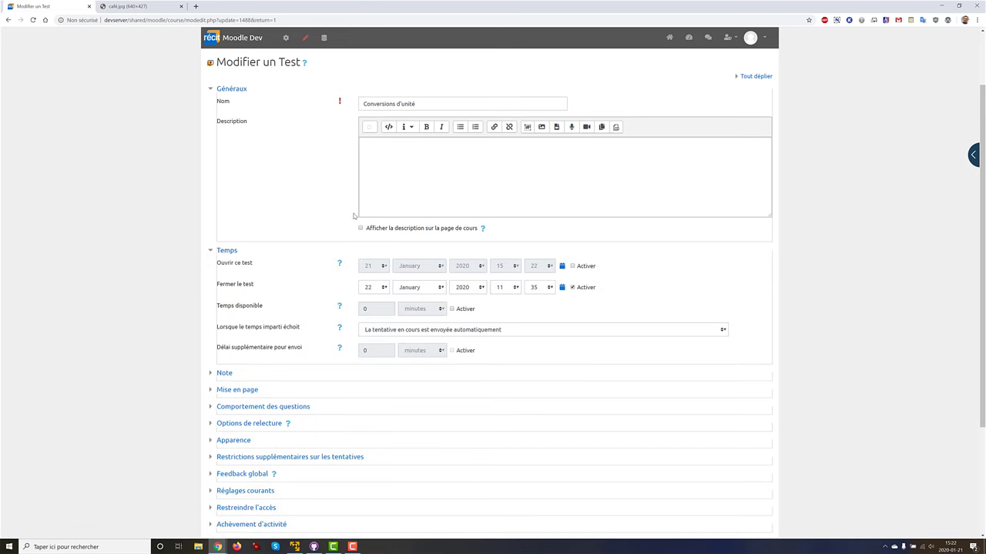
scroll(524, 189, down, 3)
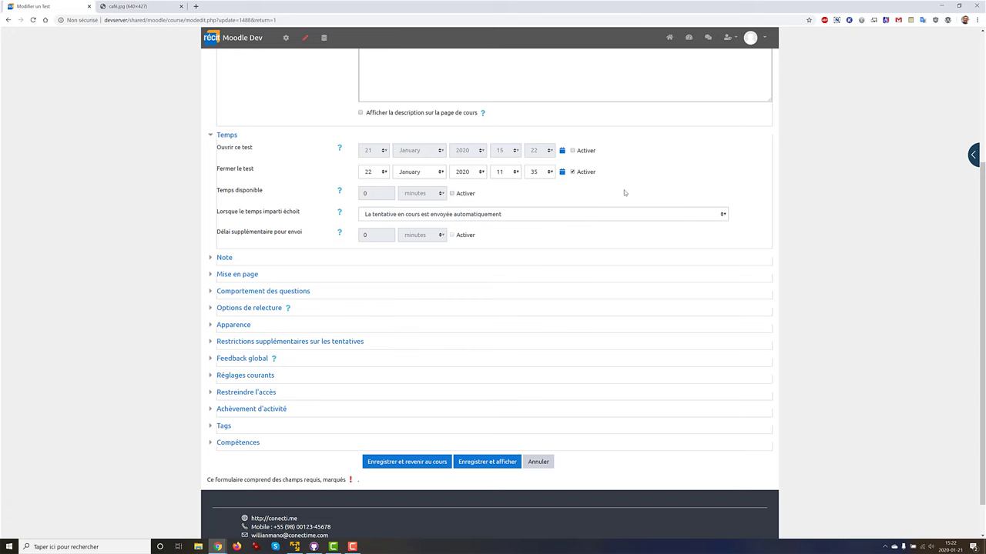
scroll(625, 192, down, 1)
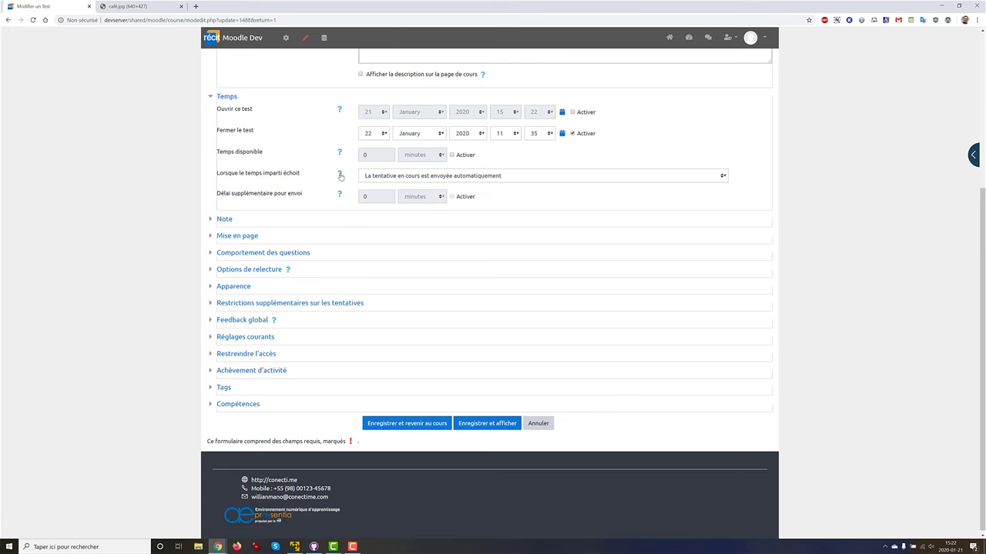
scroll(336, 177, down, 1)
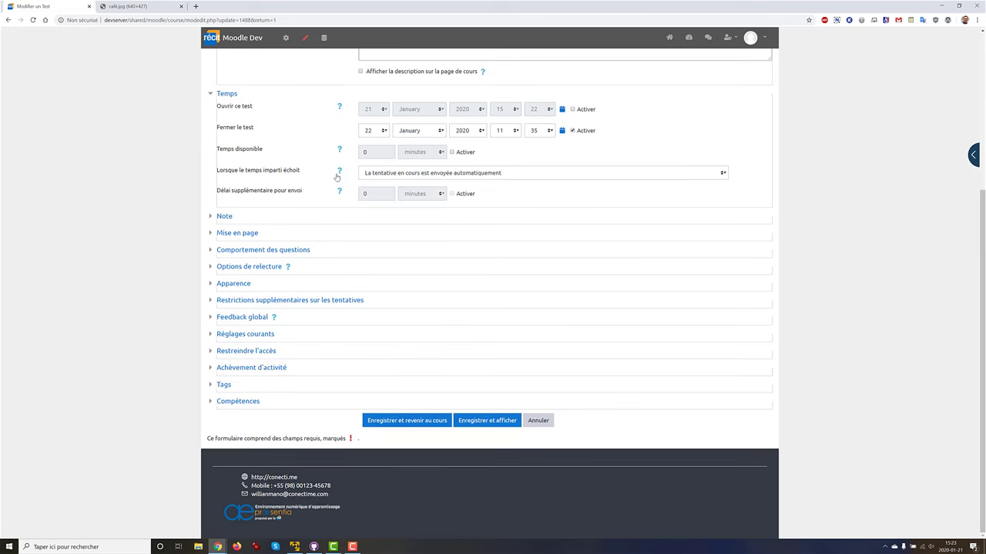
- Expand the Note section and examine the passing grade, the allowed attempts options and the grading method choices
click(211, 218)
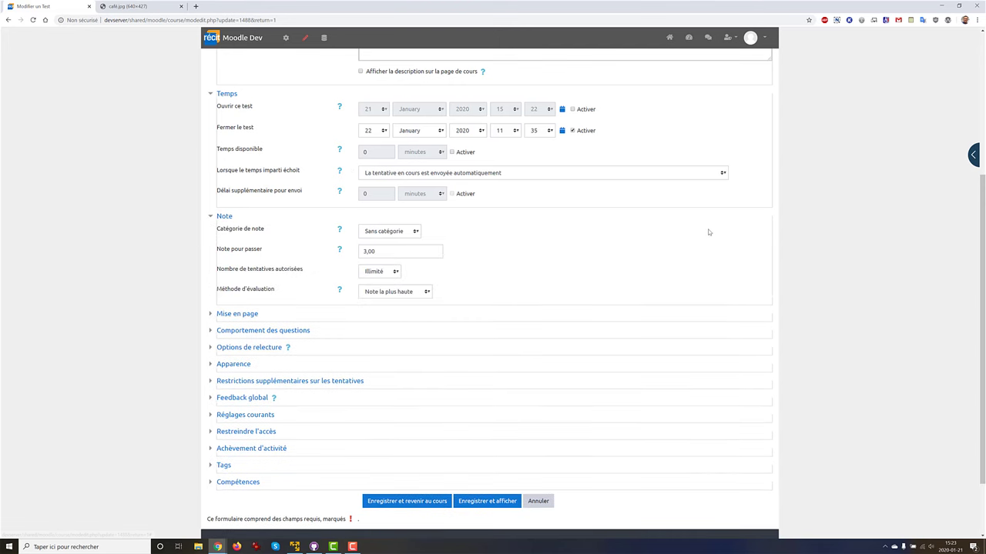
scroll(670, 232, down, 1)
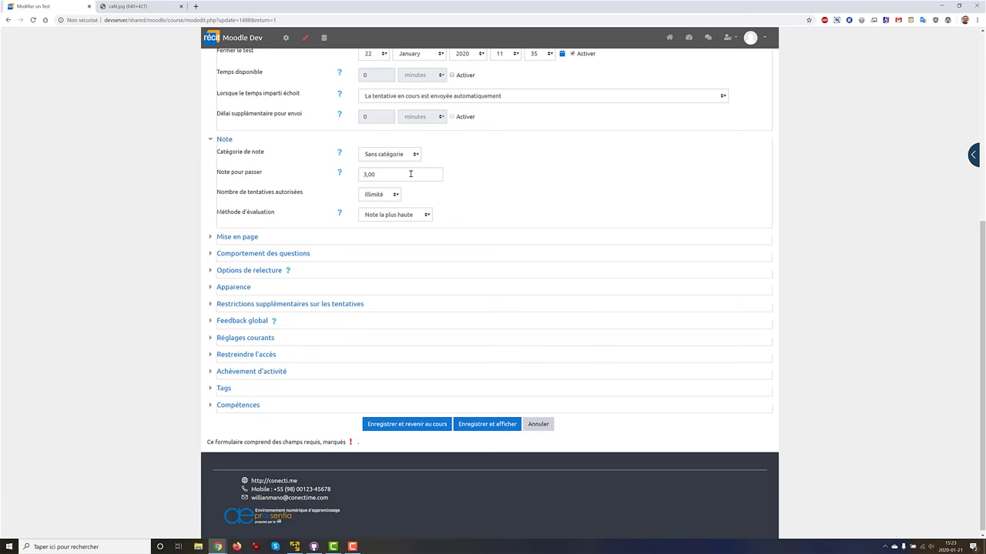
scroll(411, 174, up, 2)
scroll(410, 174, down, 1)
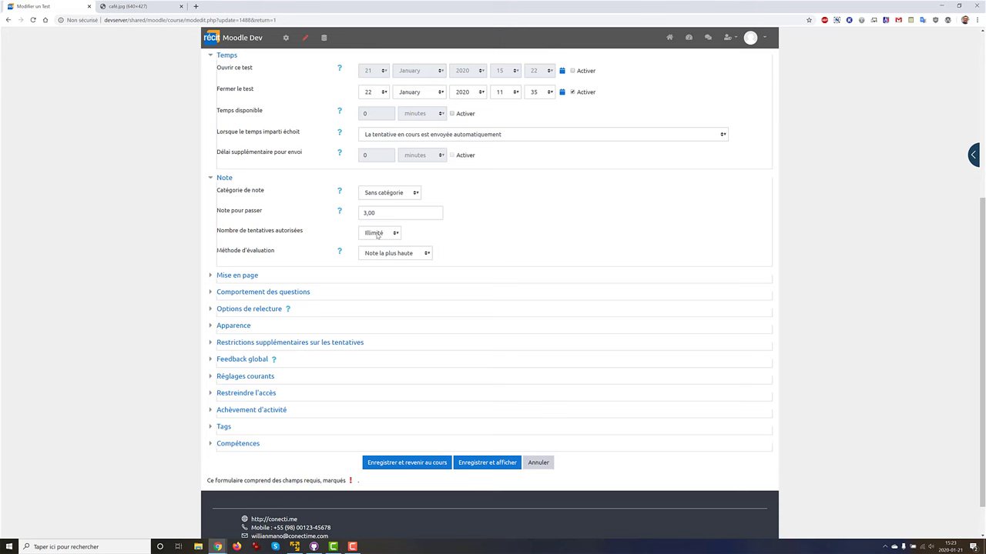
click(377, 234)
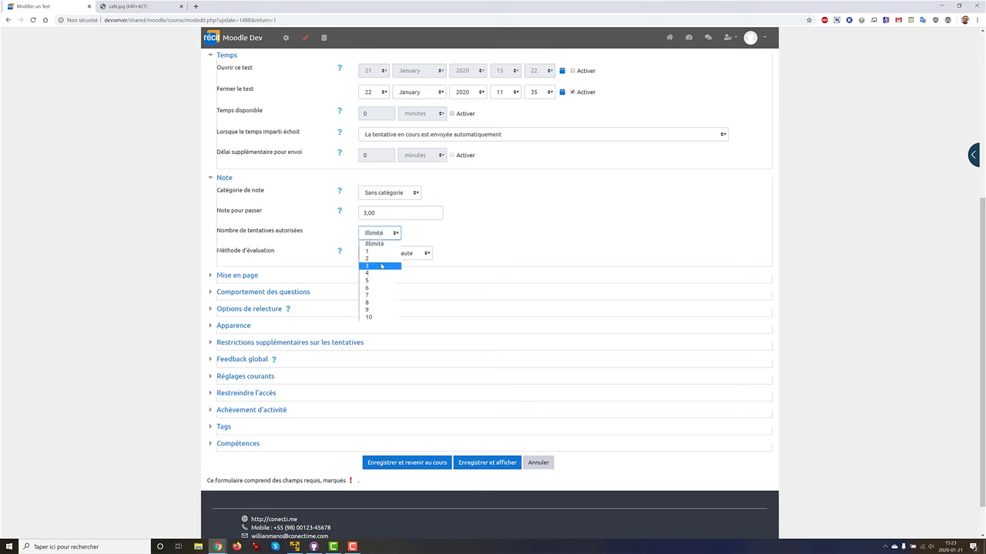
click(495, 226)
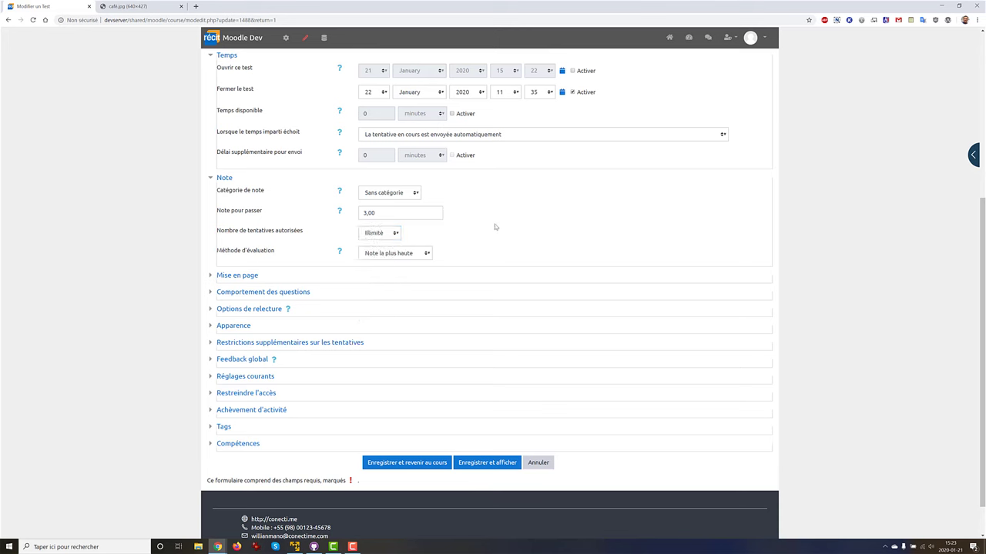
click(404, 257)
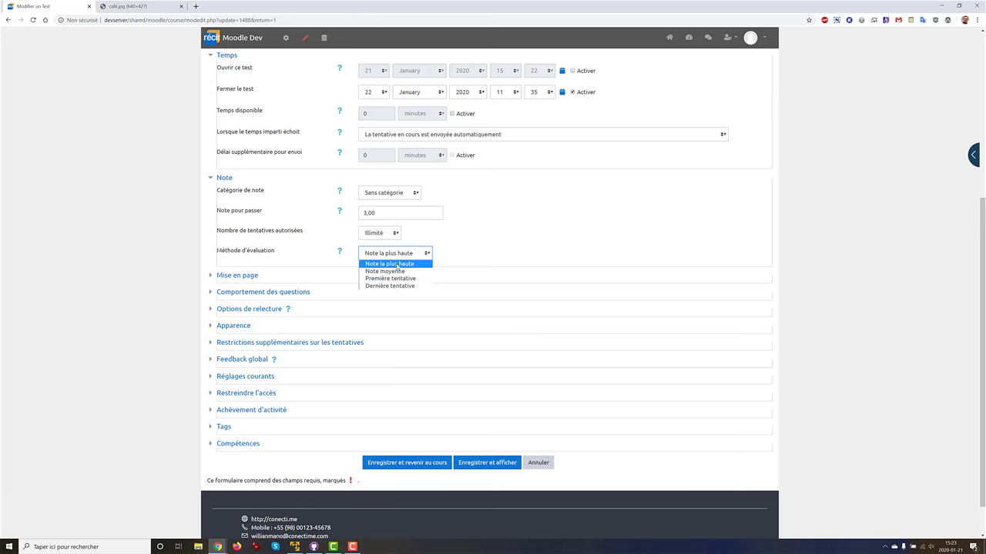
click(539, 238)
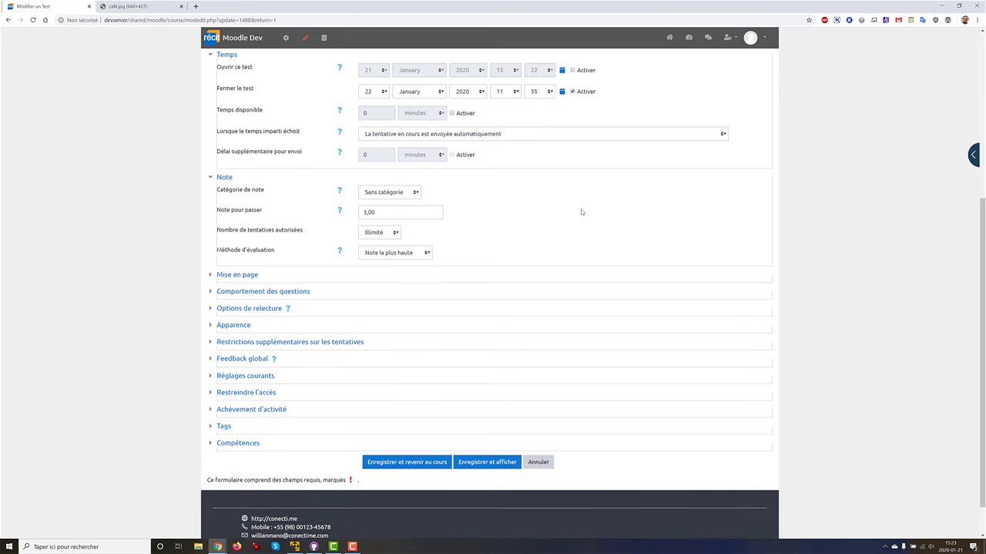
- Examine the Nouvelle page choices under Mise en page and the settings under Comportement des questions
scroll(582, 210, down, 1)
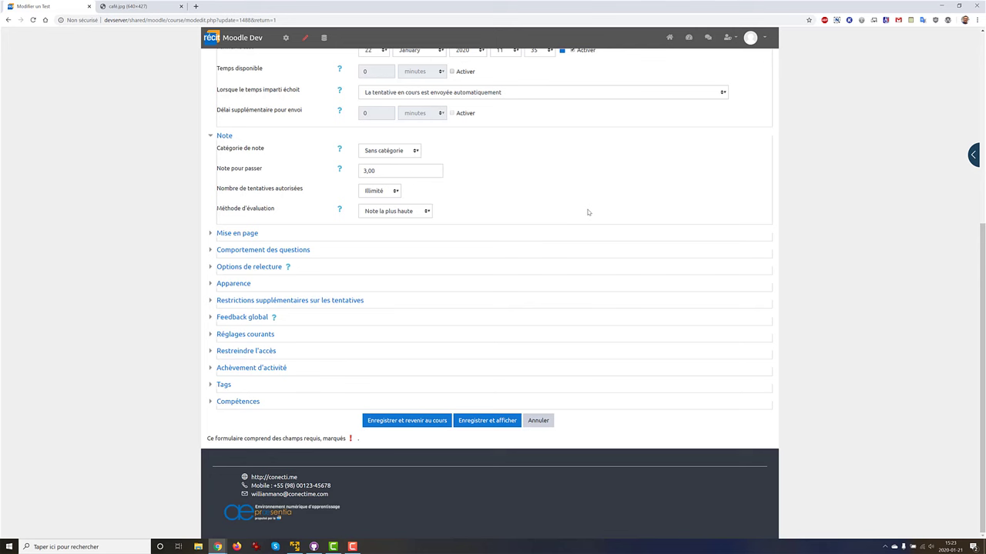
click(208, 234)
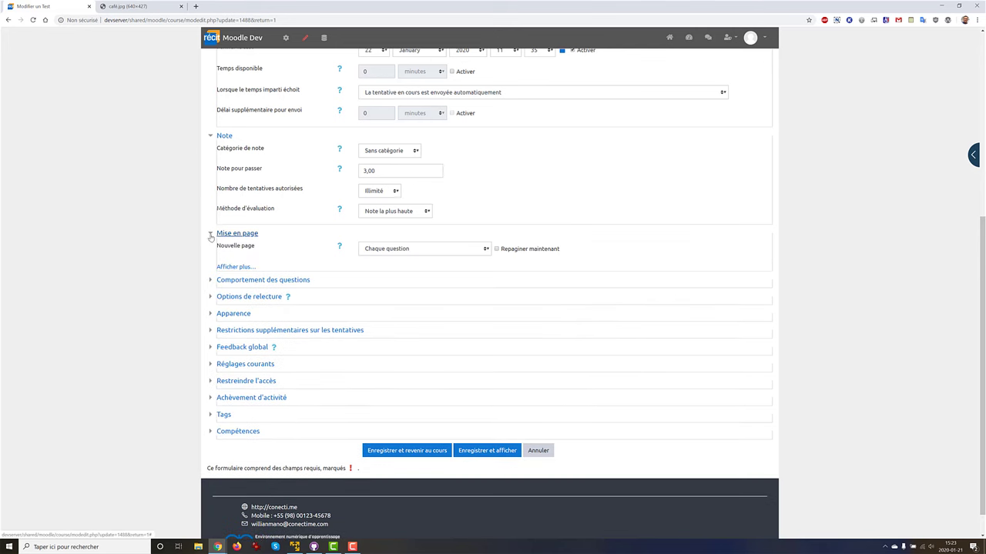
click(440, 251)
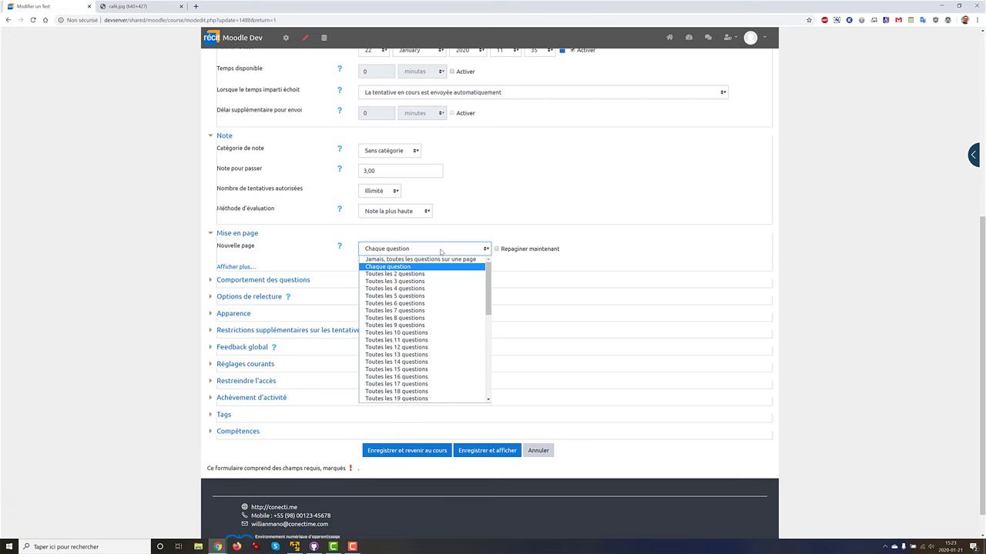
click(441, 250)
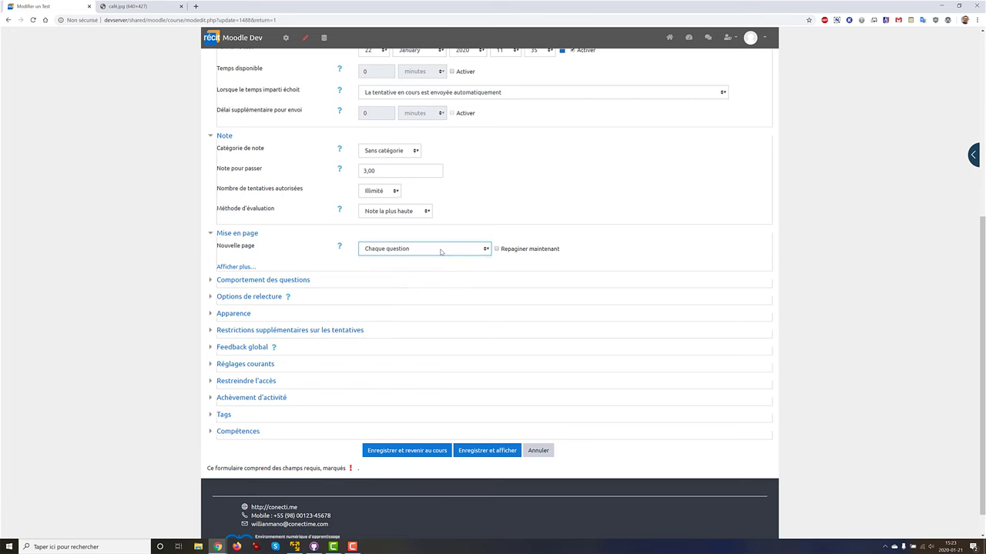
scroll(239, 235, down, 1)
click(212, 251)
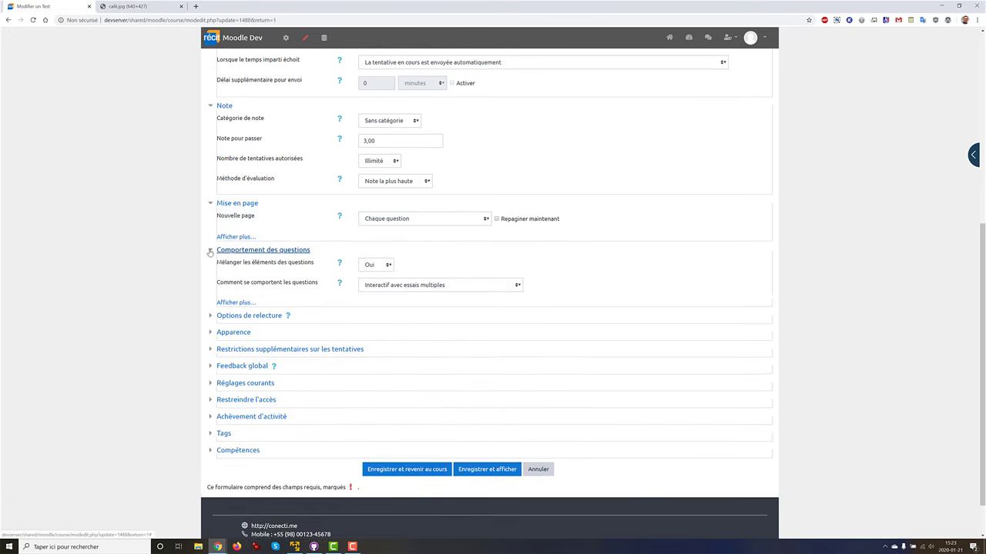
scroll(210, 252, down, 1)
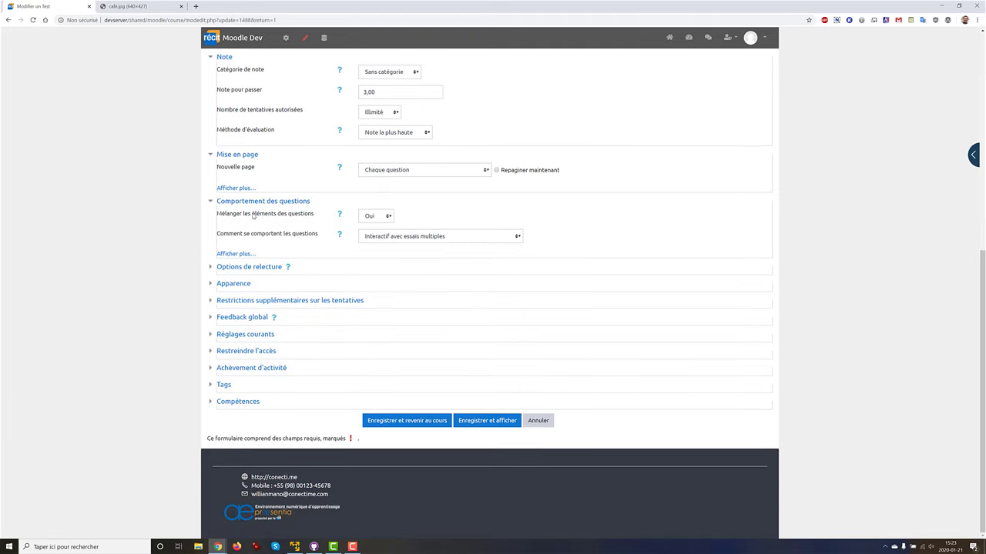
click(210, 204)
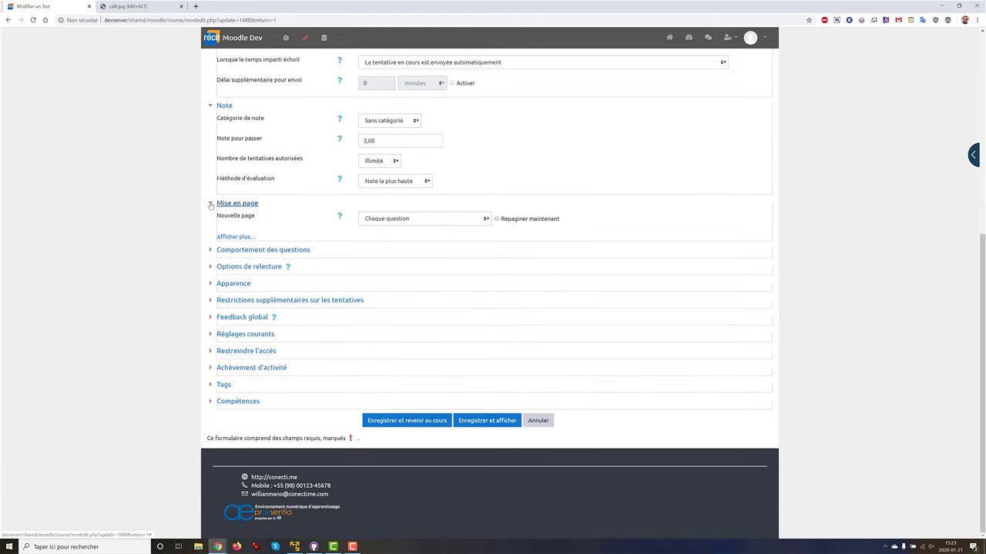
- In Options de relecture, disable "Réponse juste" for the "Plus tard, alors que le test est encore ouvert" period
click(210, 268)
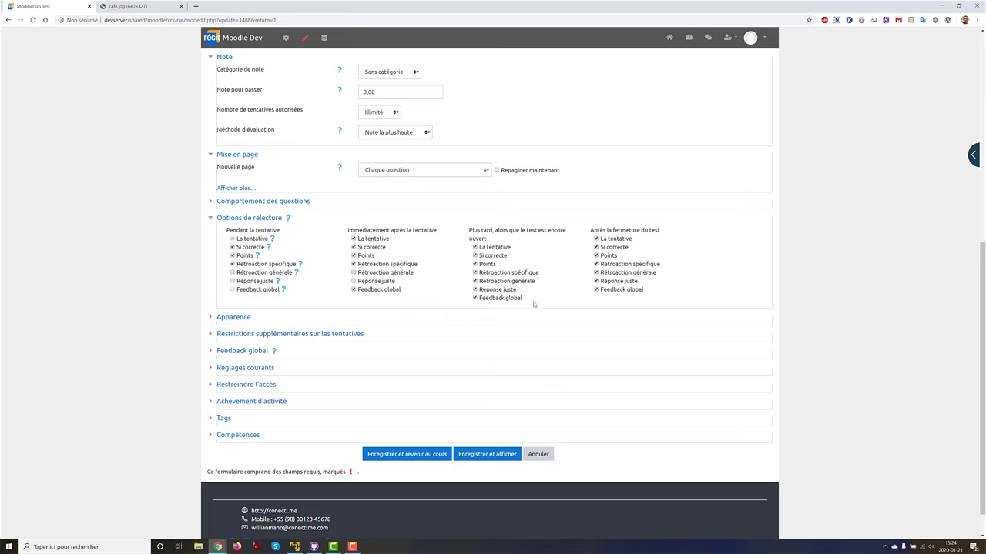
scroll(456, 229, up, 3)
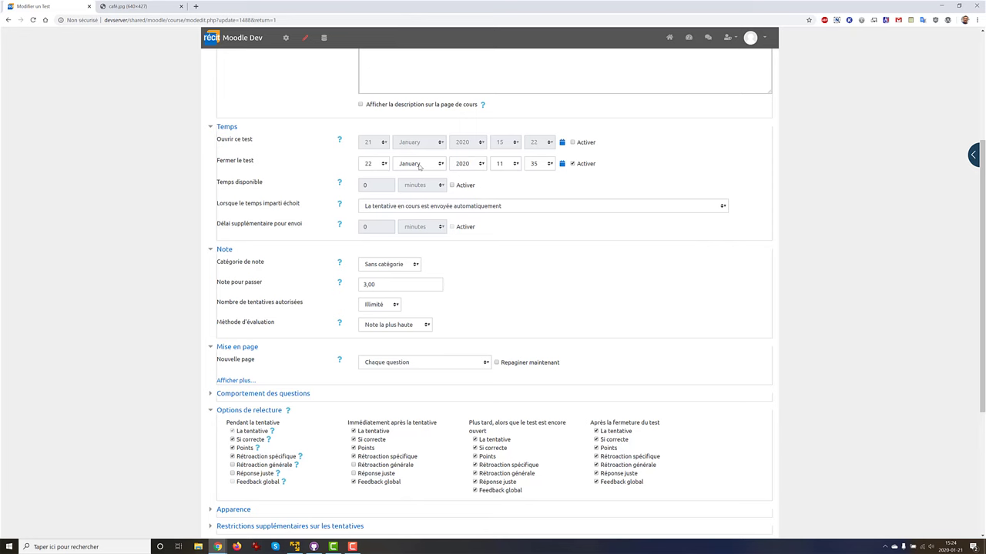
scroll(493, 192, down, 1)
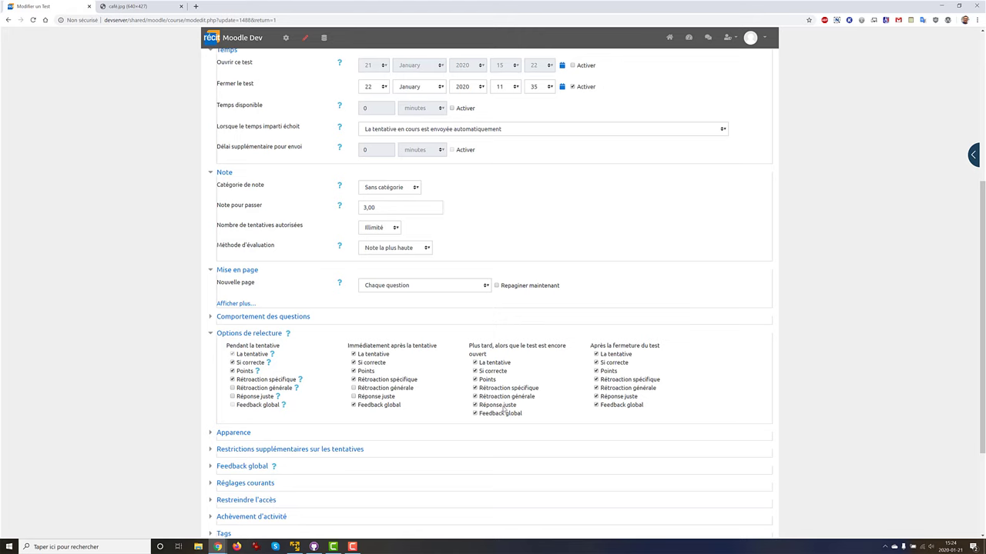
scroll(504, 410, down, 1)
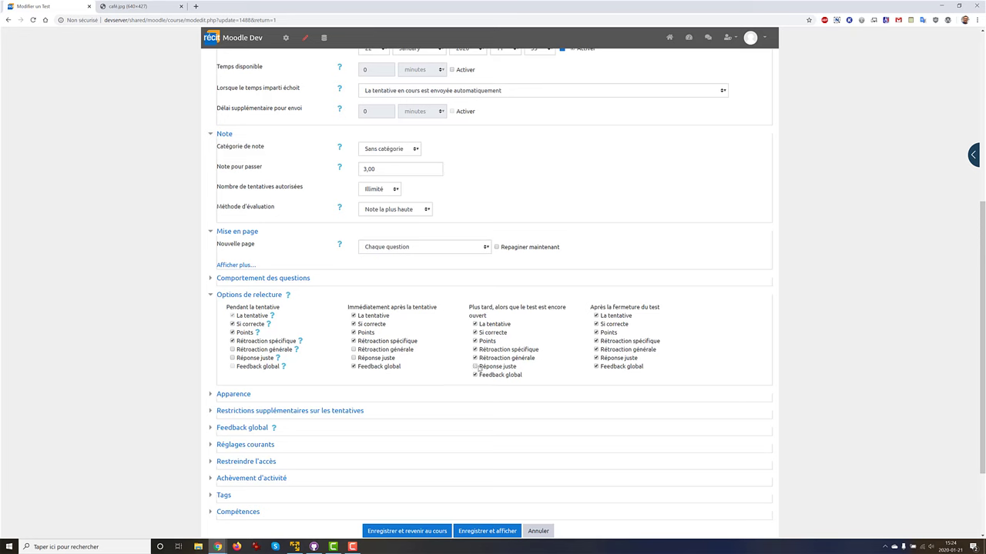
scroll(552, 359, down, 1)
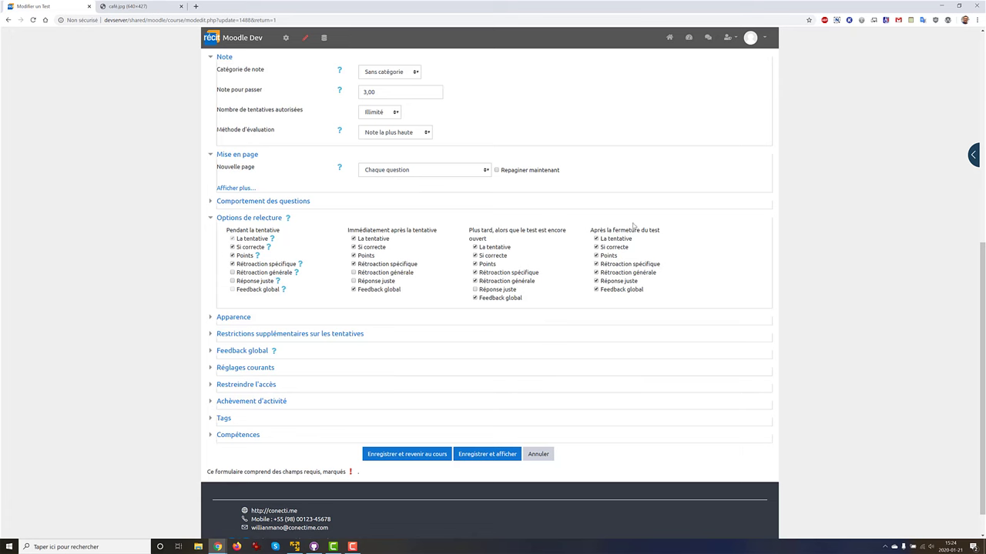
scroll(561, 205, up, 2)
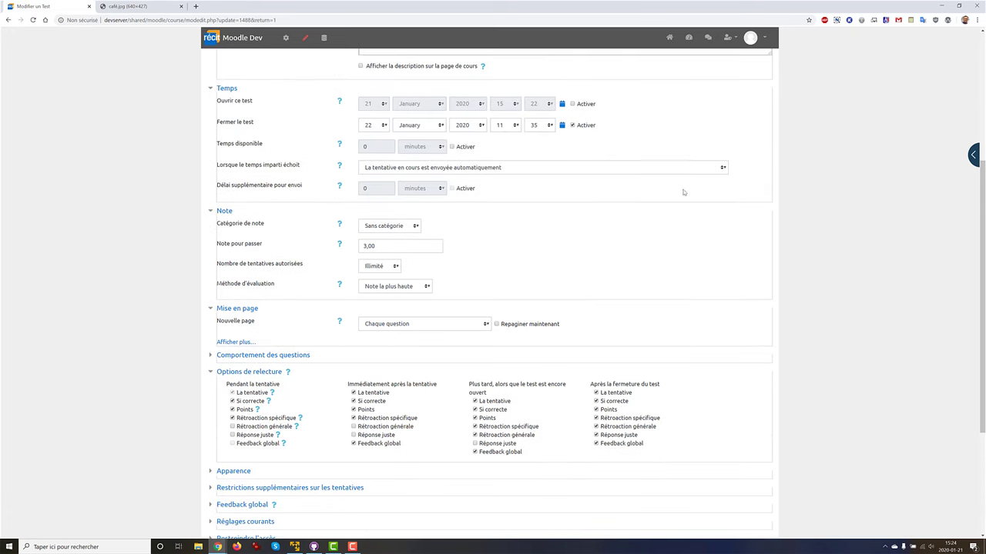
scroll(693, 275, down, 1)
scroll(694, 275, down, 1)
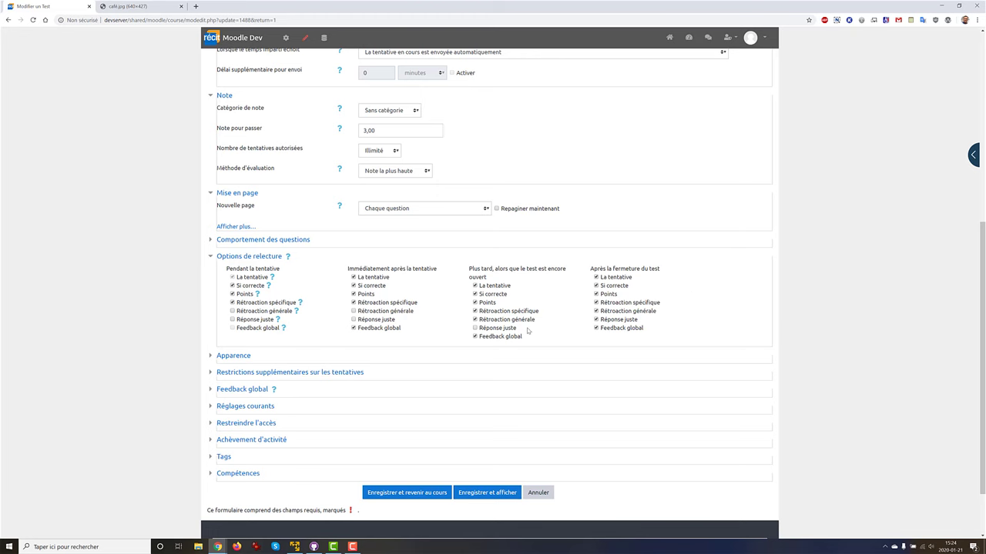
- Review the Apparence section and the Restrictions supplémentaires sur les tentatives section, collapsing each one again
click(225, 355)
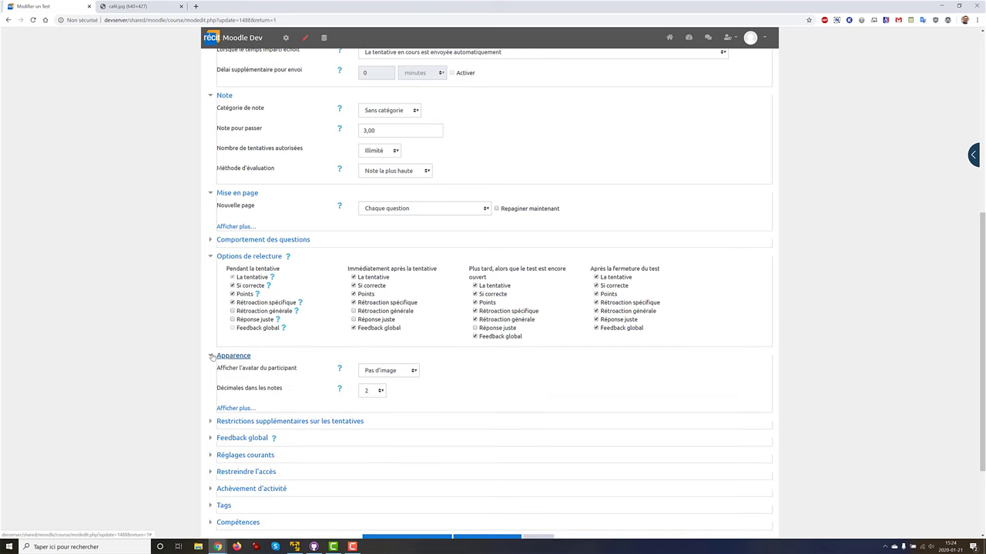
scroll(285, 339, down, 3)
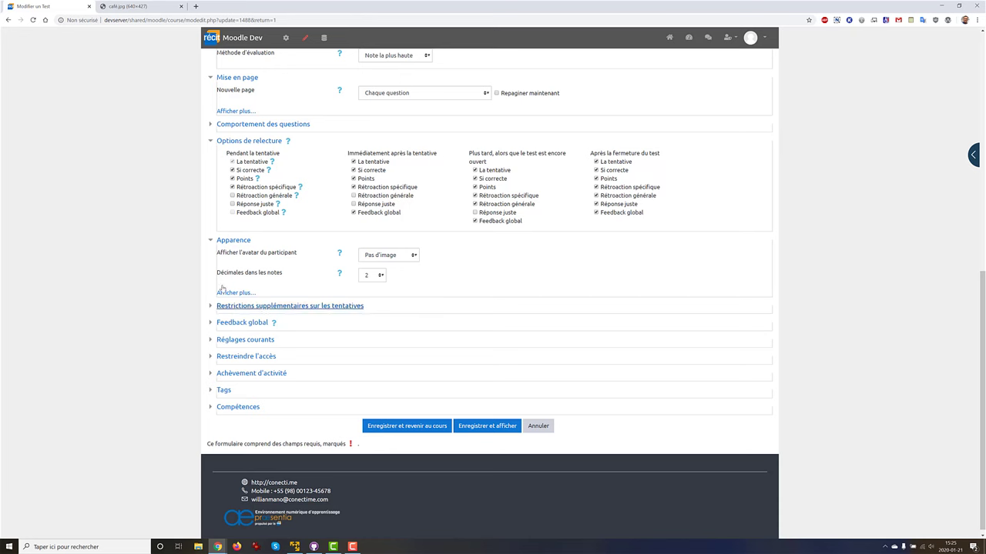
click(213, 242)
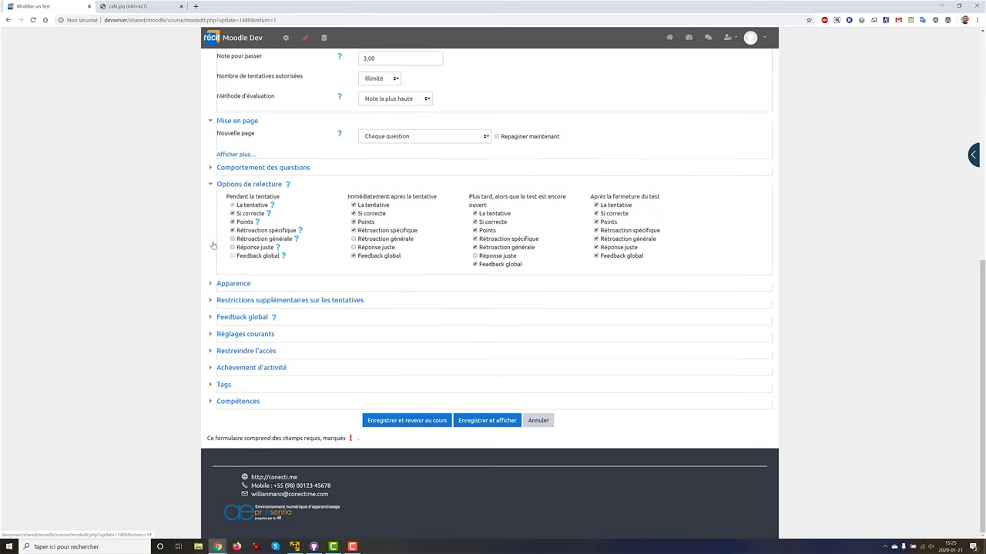
click(211, 301)
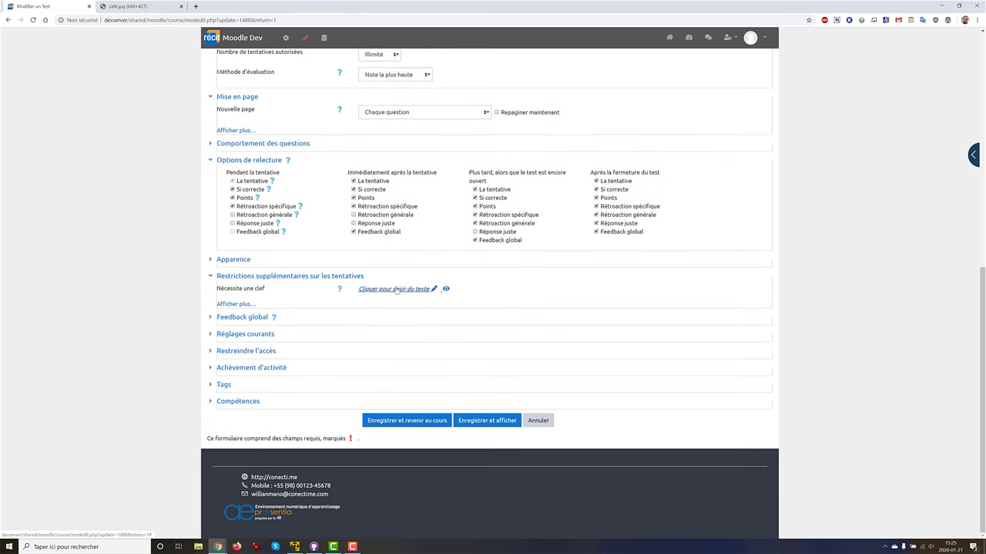
click(210, 280)
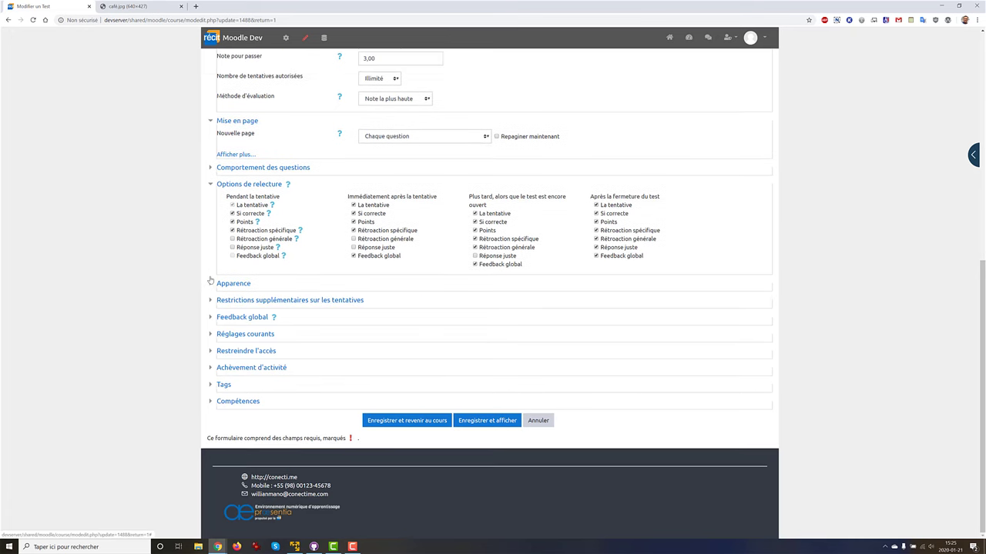
- In Restreindre l'accès, add an Achèvement d'activité restriction requiring Test 2 to be marked as completed
click(210, 351)
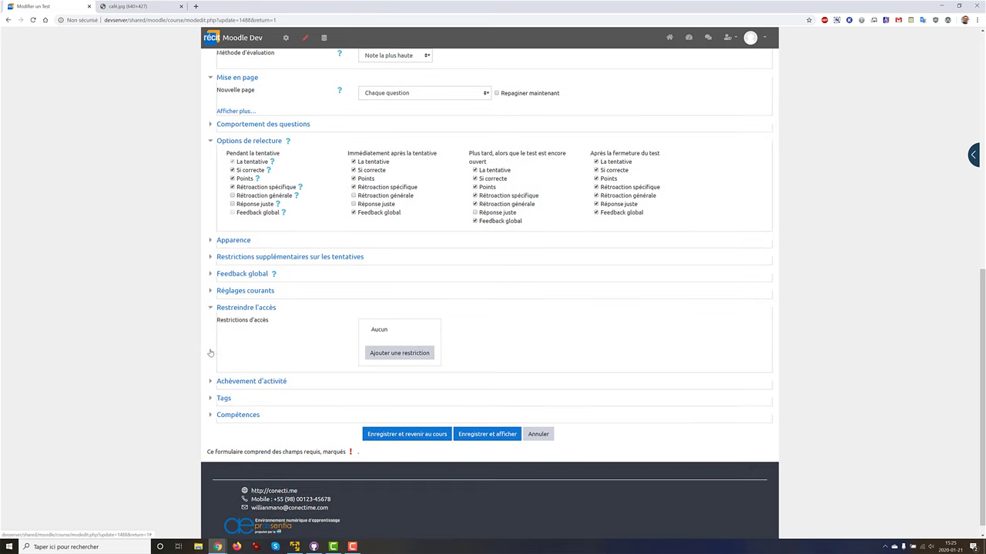
click(397, 353)
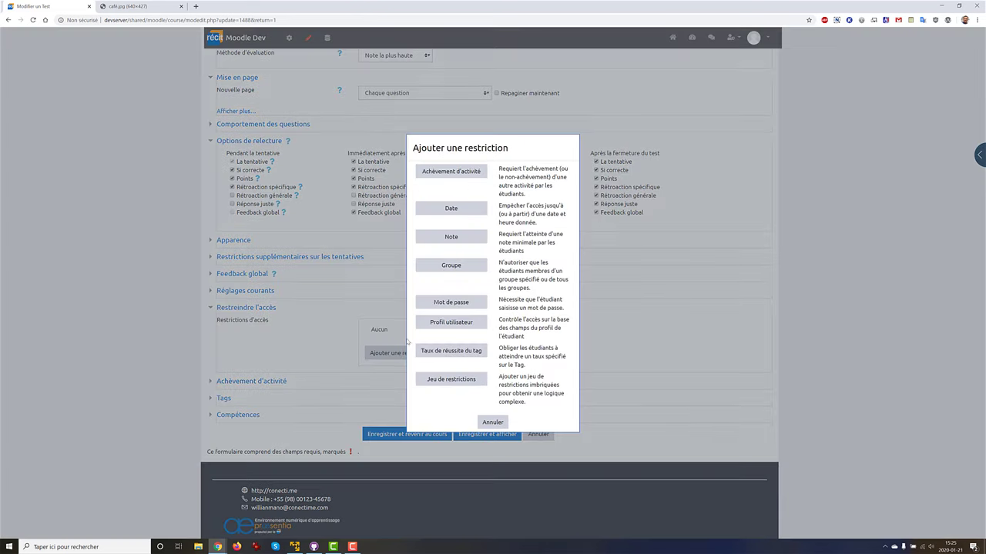
click(452, 172)
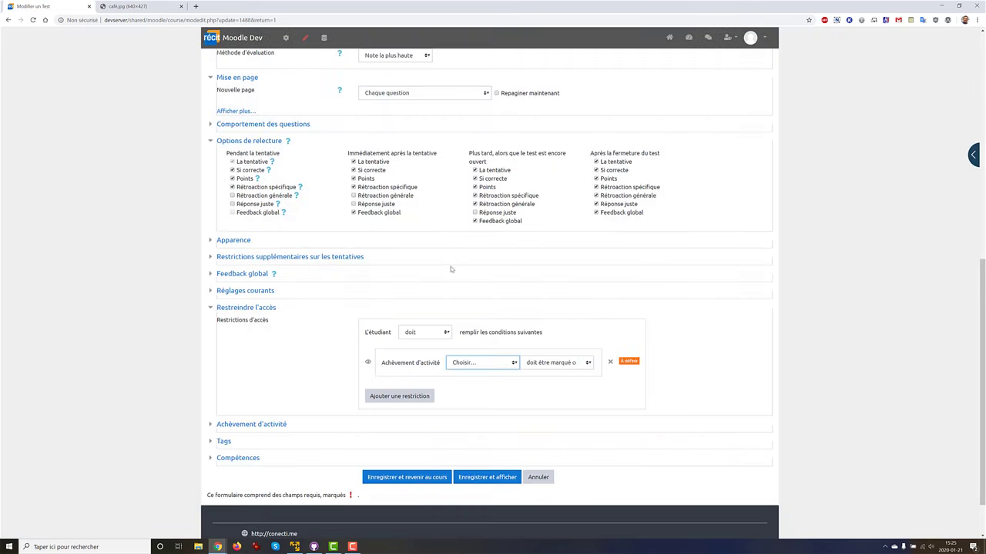
click(493, 366)
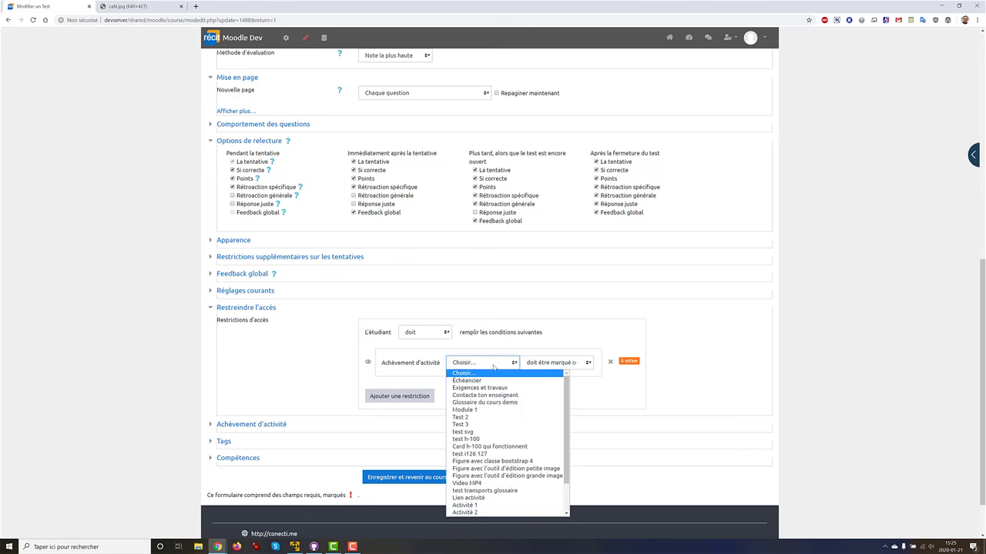
click(476, 419)
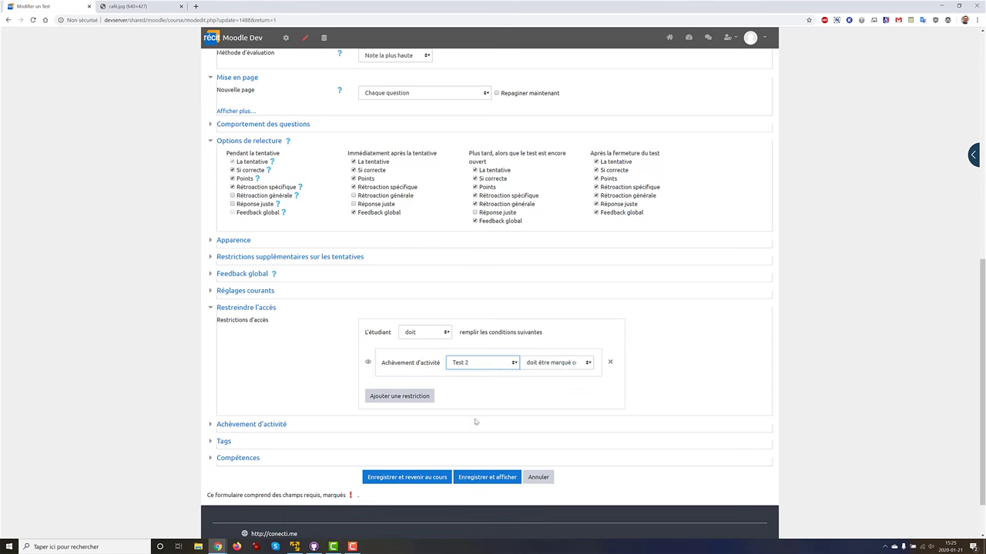
click(565, 364)
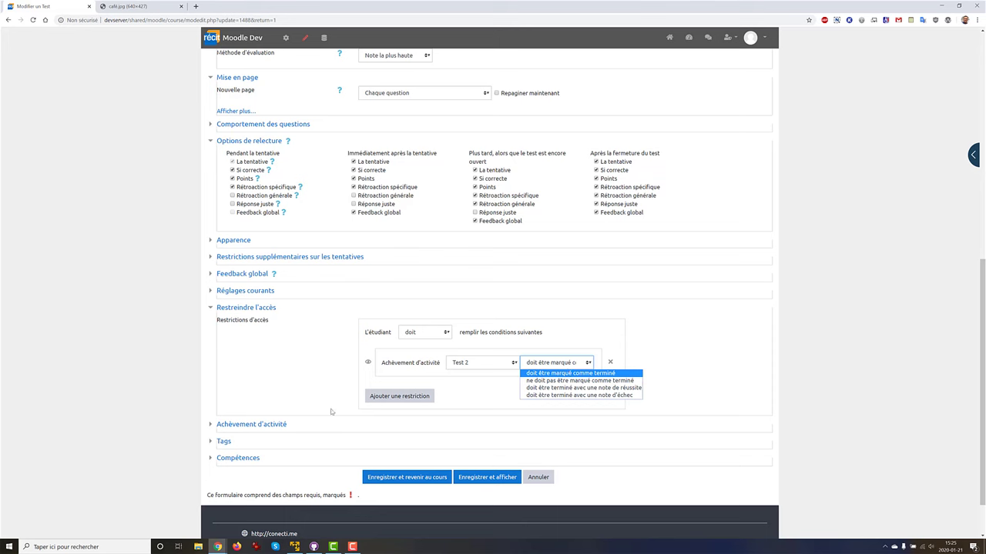
click(242, 339)
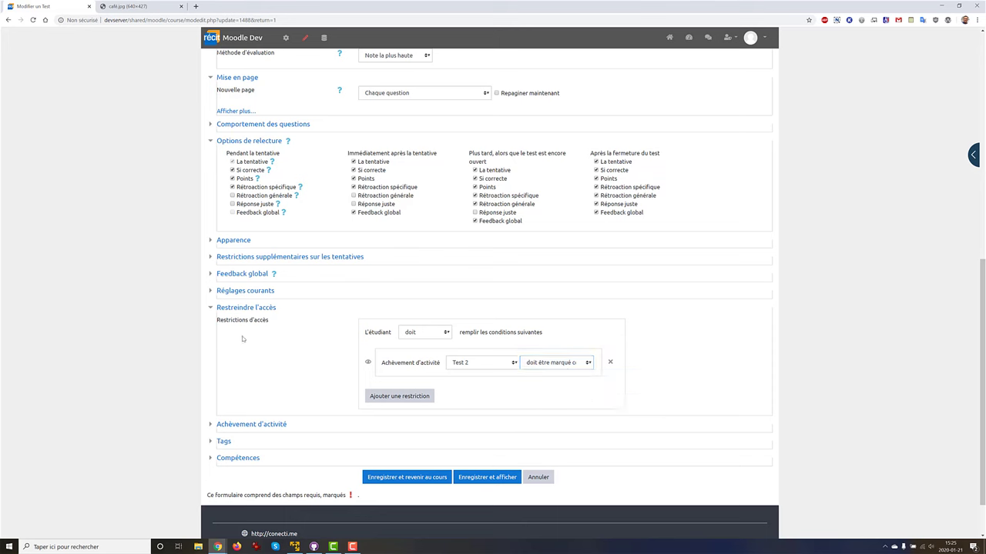
click(210, 309)
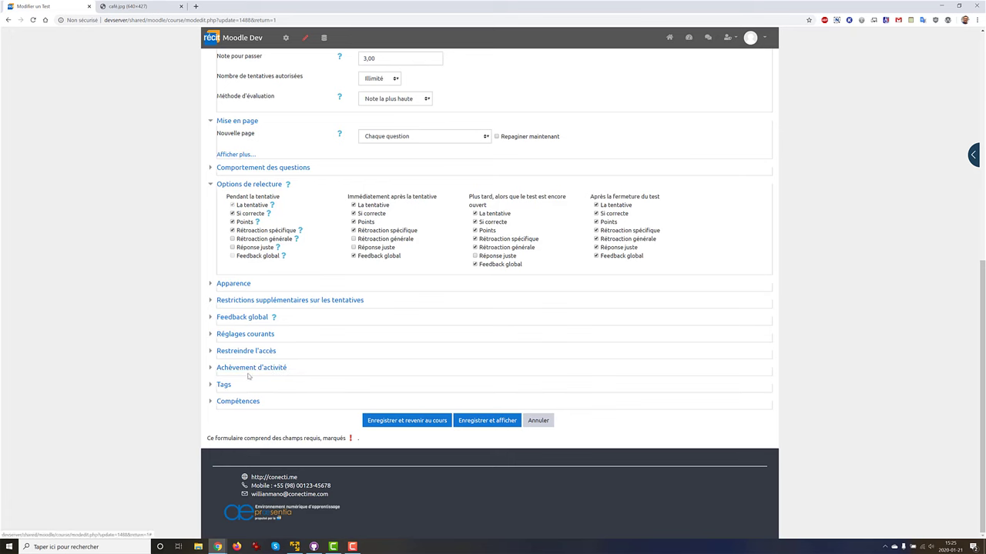
- Expand the Achèvement d'activité and Tags sections and examine the quiz's completion conditions and tag options
click(210, 371)
scroll(210, 371, down, 1)
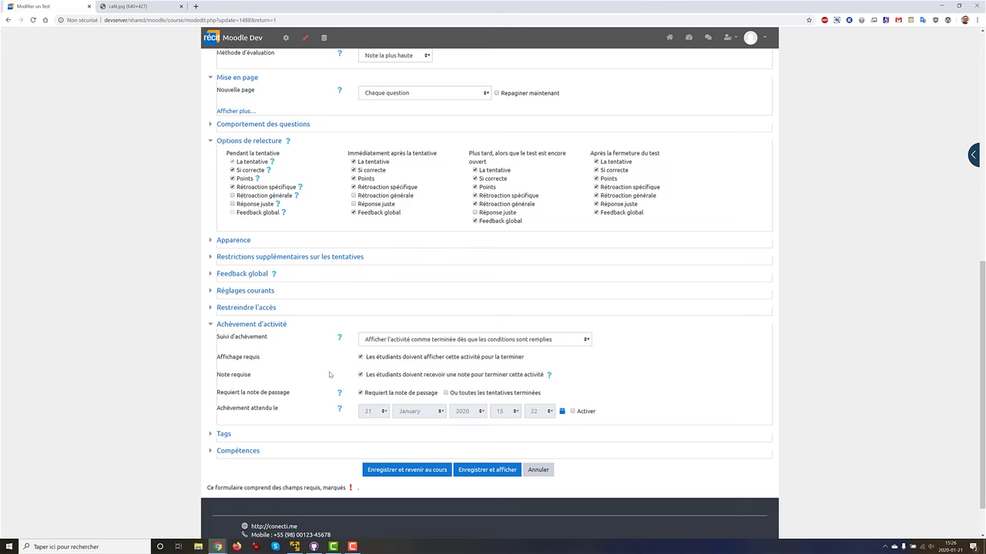
scroll(650, 390, down, 1)
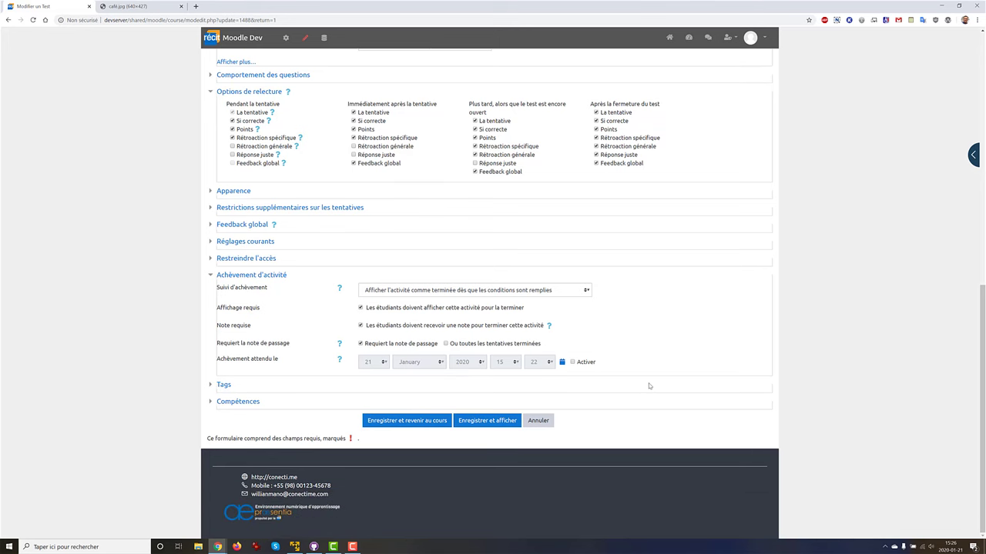
click(210, 387)
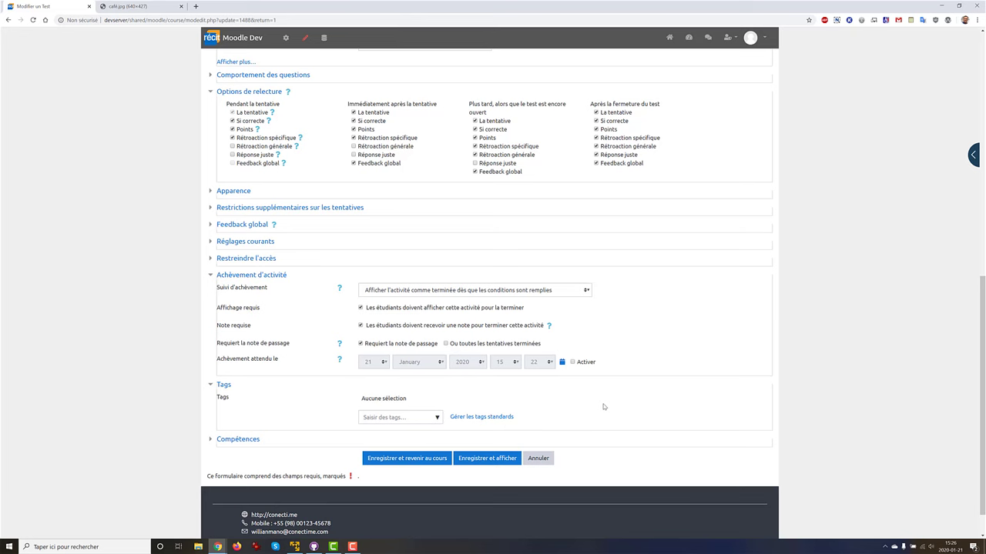
- Save and display the quiz, preview its first question, and return to the quiz's main page
click(506, 463)
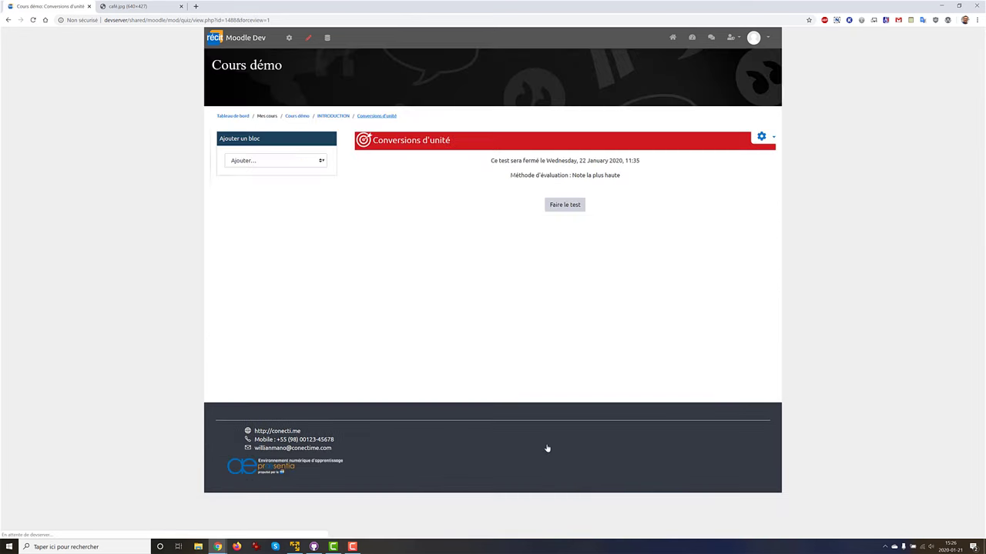
click(565, 211)
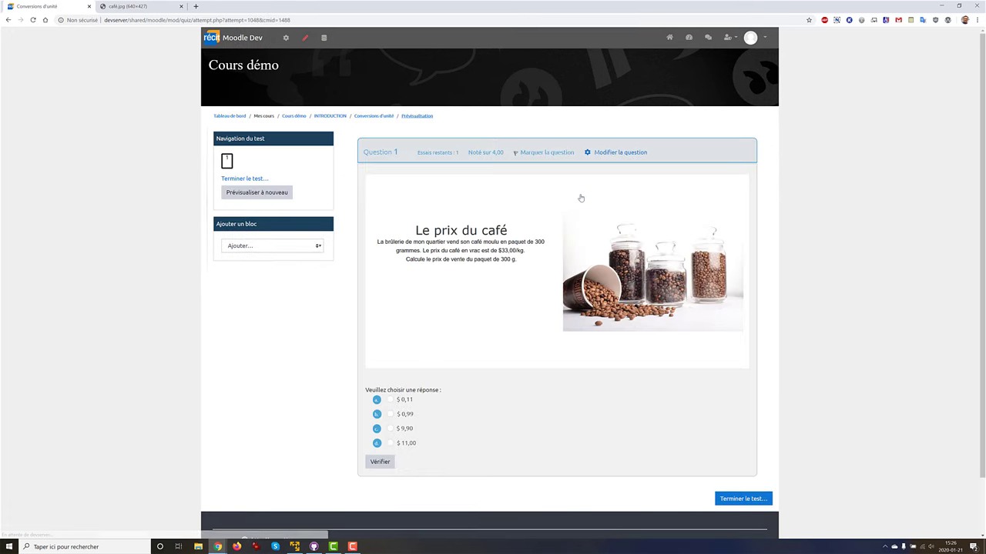
click(393, 116)
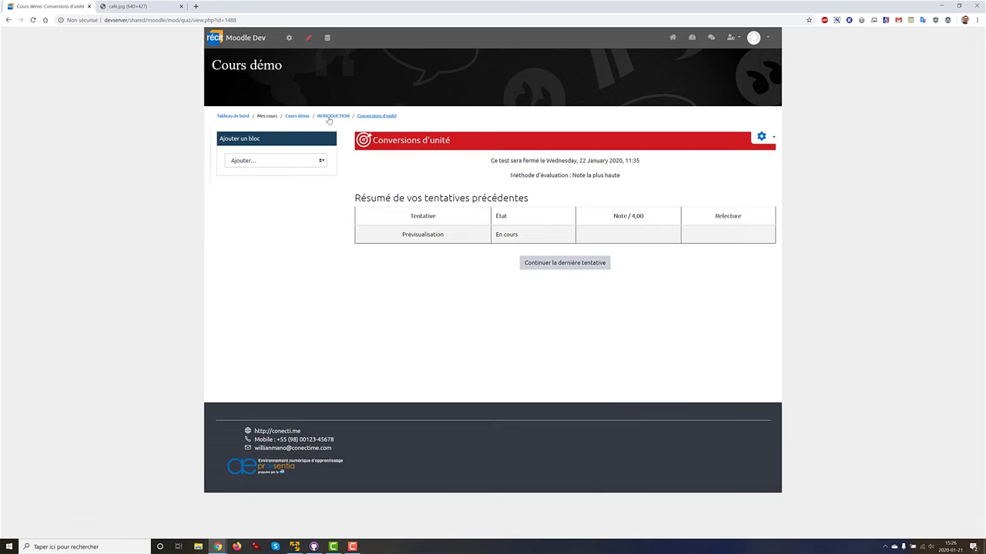
- Go to the course's INTRODUCTION section and examine the access restriction listed under Conversions d'unité
click(325, 117)
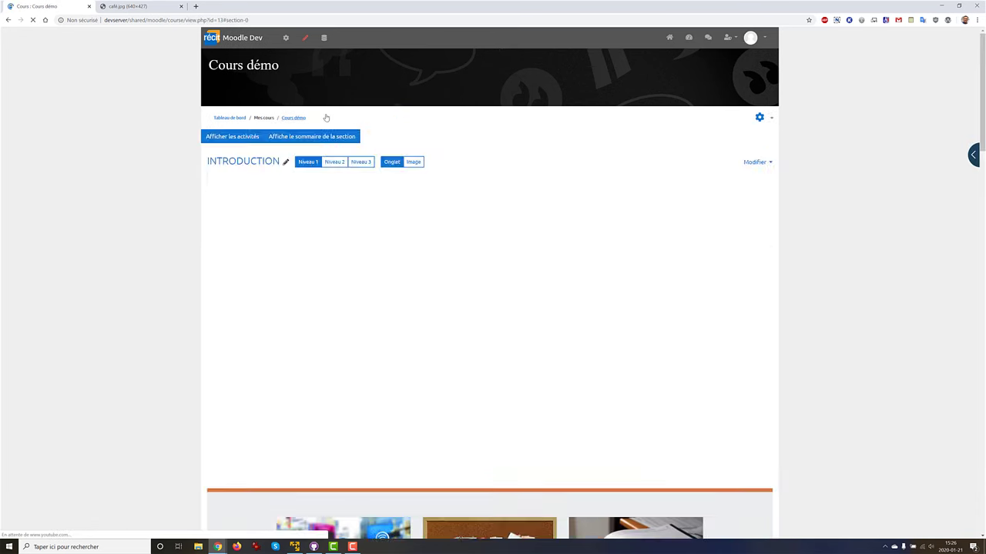
scroll(715, 319, down, 2)
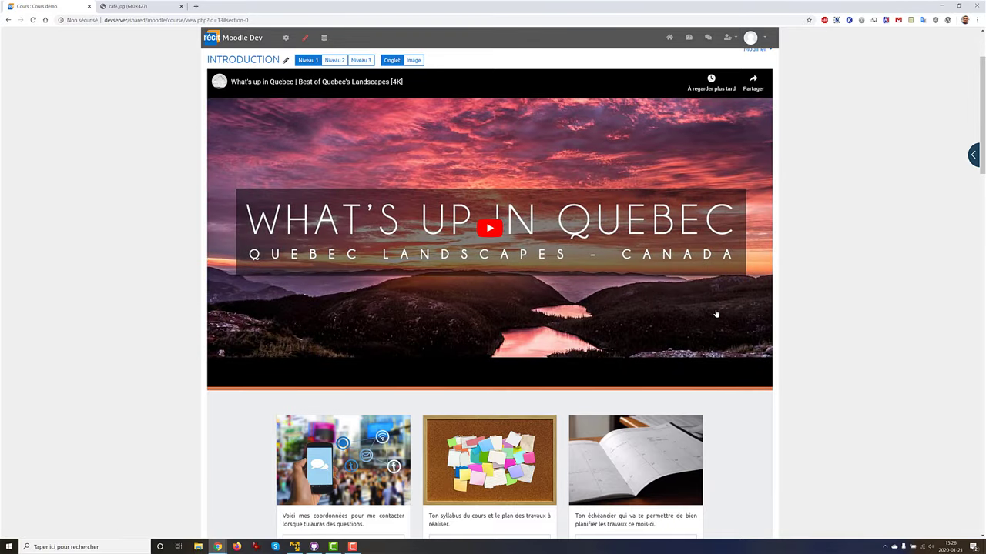
scroll(716, 313, down, 2)
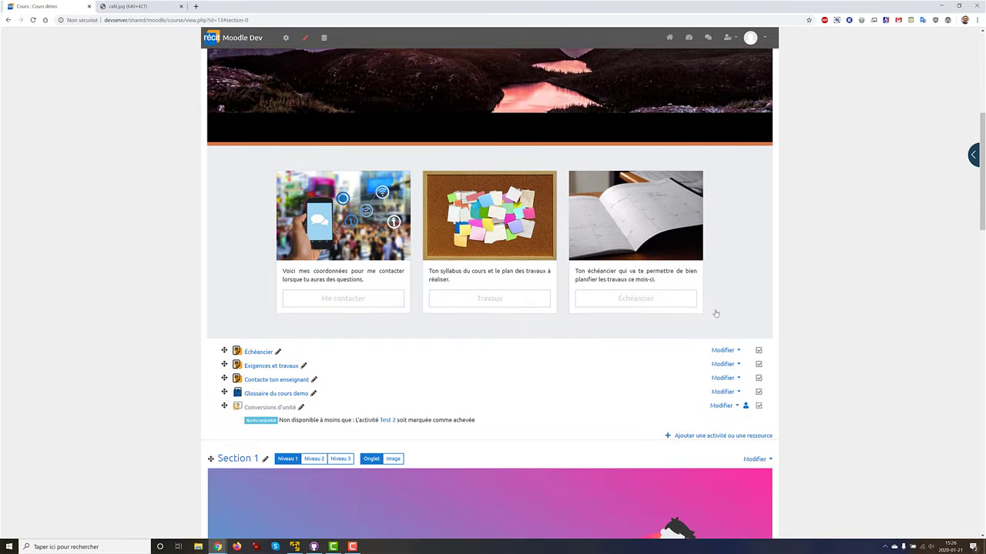
scroll(700, 362, down, 1)
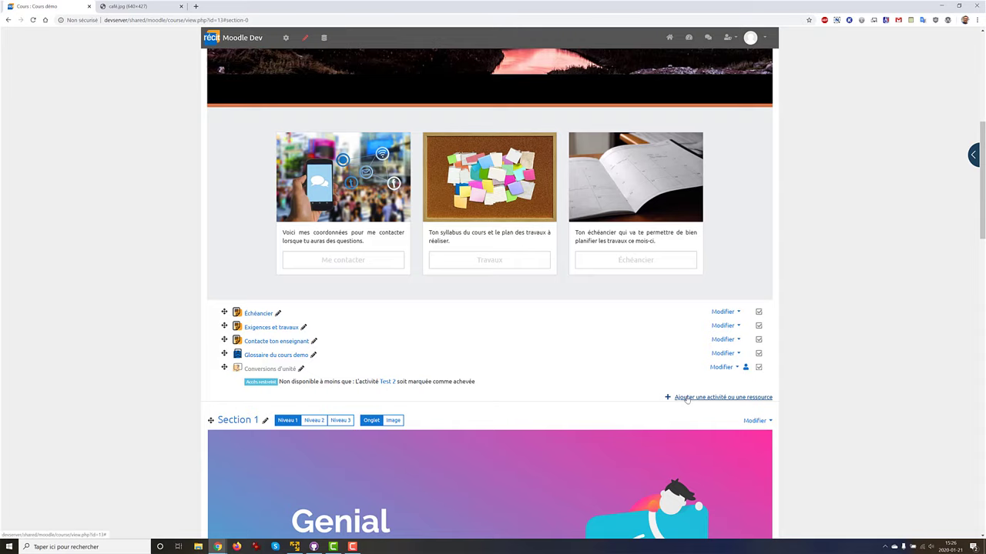
- Add a new Test activity to the INTRODUCTION section and look over the sections of its blank settings form
click(687, 398)
scroll(450, 319, down, 5)
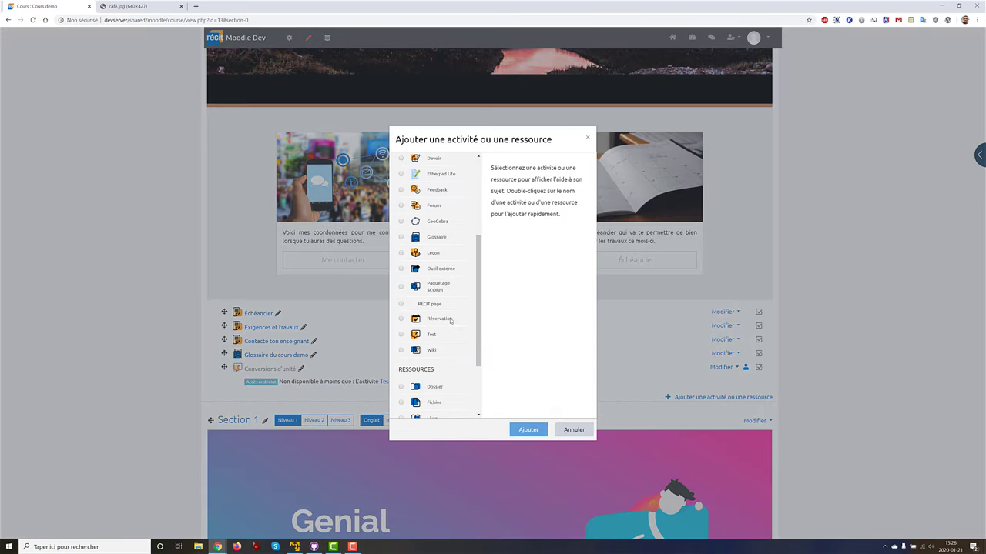
scroll(451, 320, down, 1)
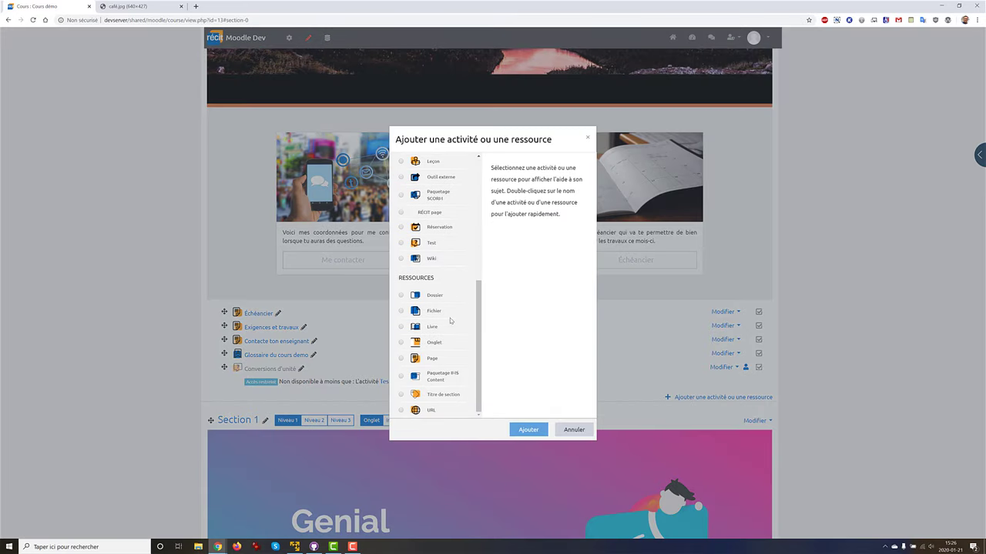
scroll(450, 320, up, 3)
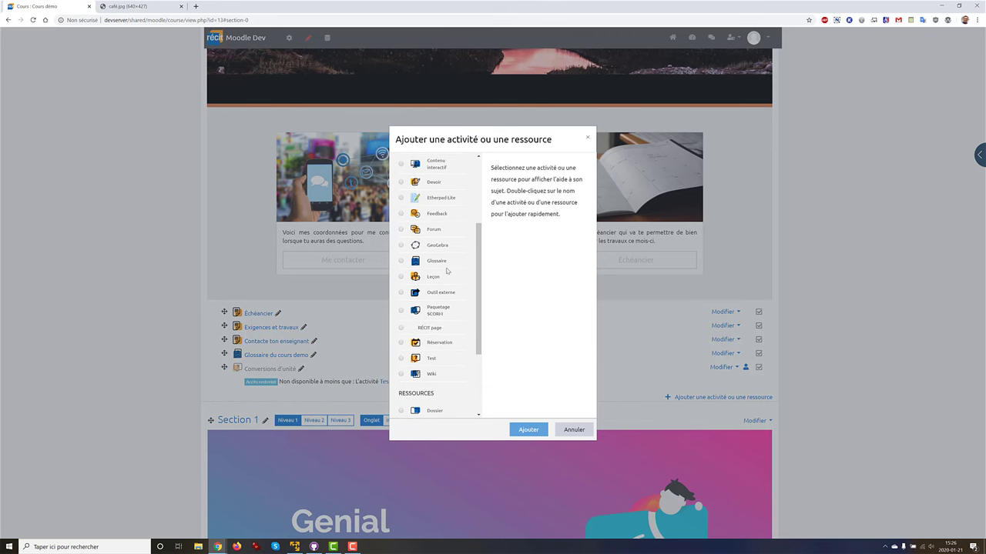
click(400, 359)
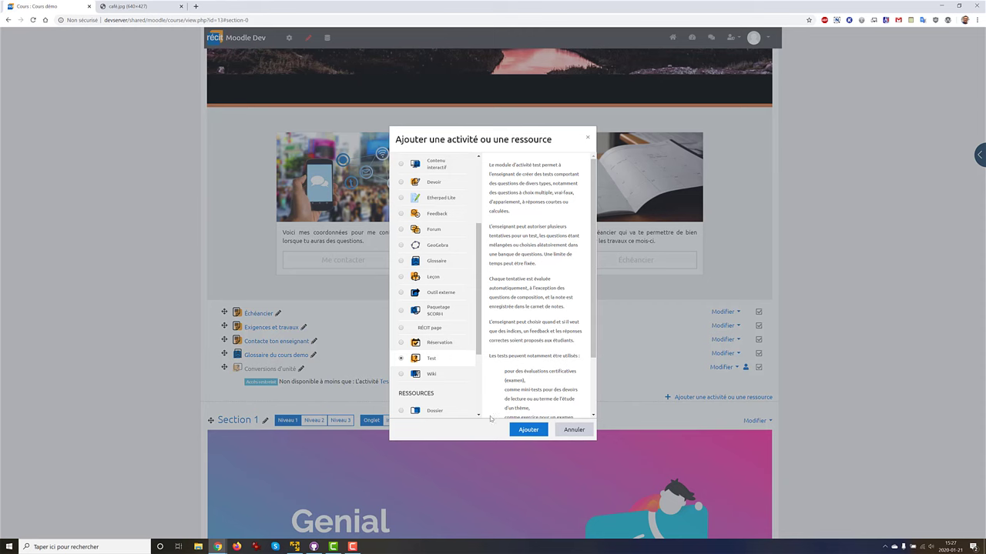
click(526, 430)
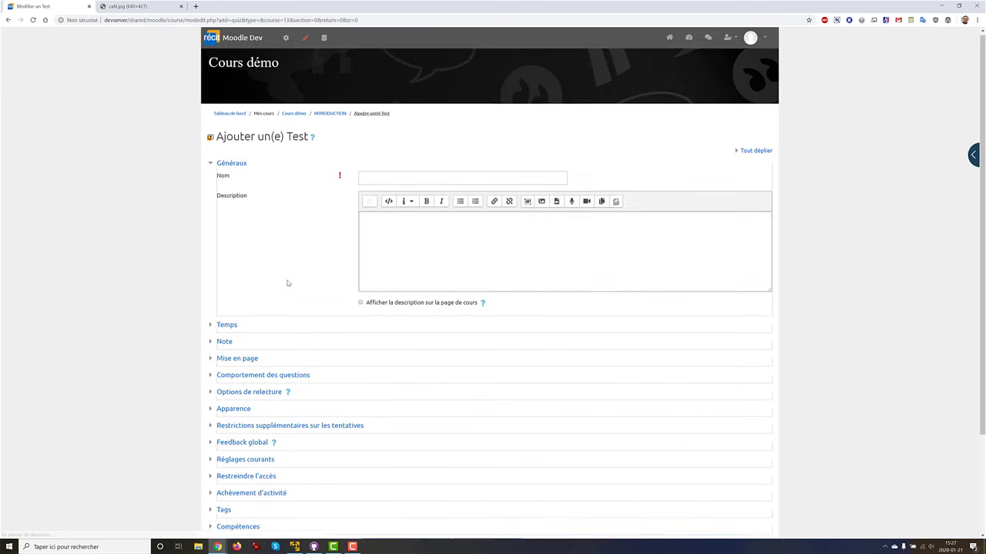
scroll(373, 290, down, 3)
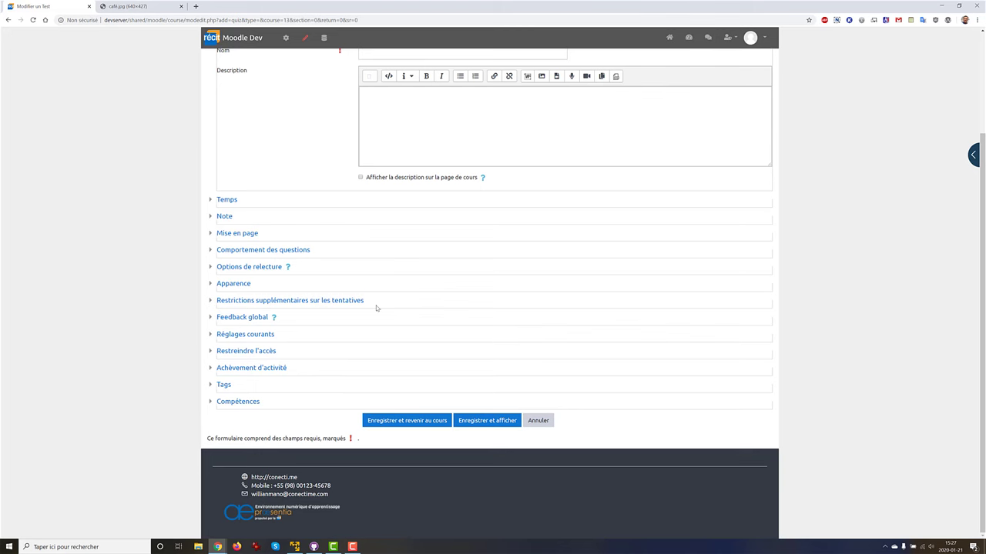